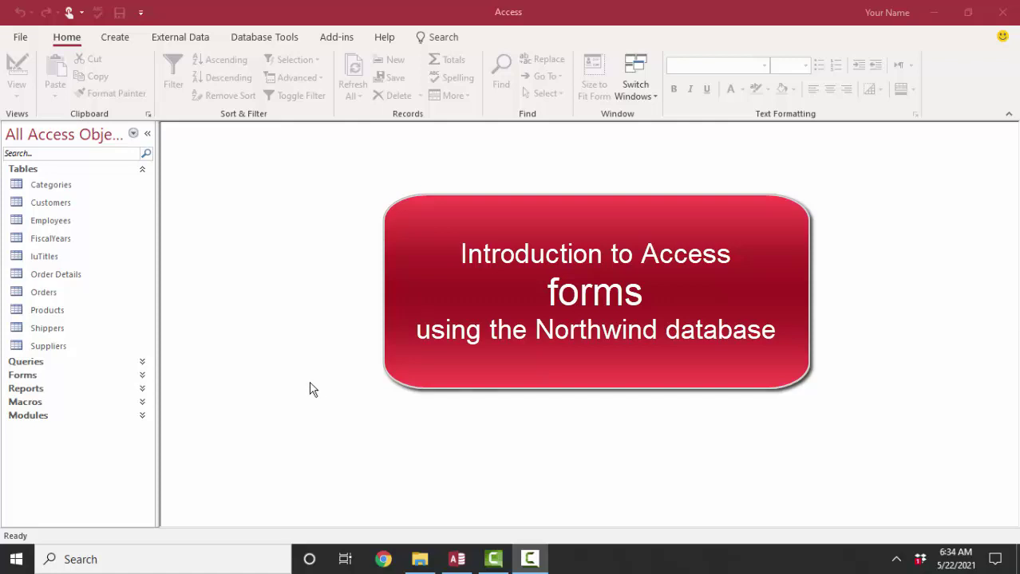
Step: Browse the Forms and Tables groups, then open Northwind's table Relationships diagram
{"action": "left_click", "coordinate": [142, 376]}
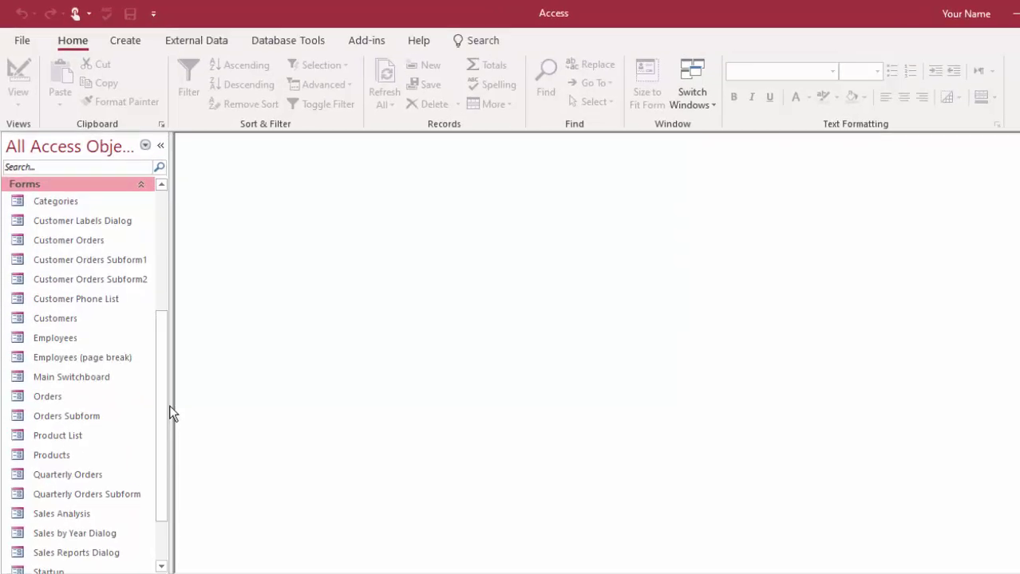
{"action": "left_click", "coordinate": [128, 169]}
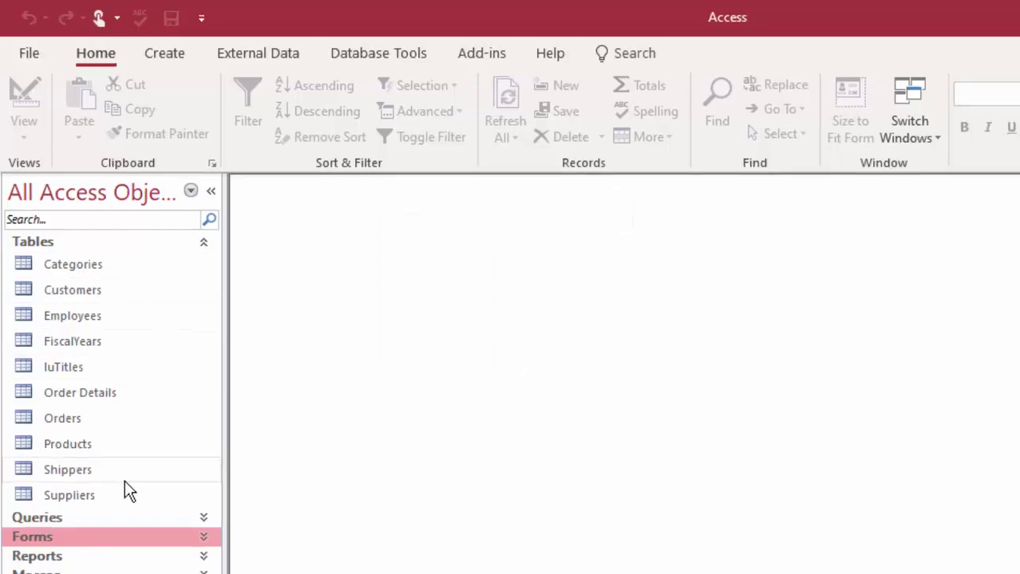
{"action": "left_click", "coordinate": [382, 53]}
{"action": "left_click", "coordinate": [170, 80]}
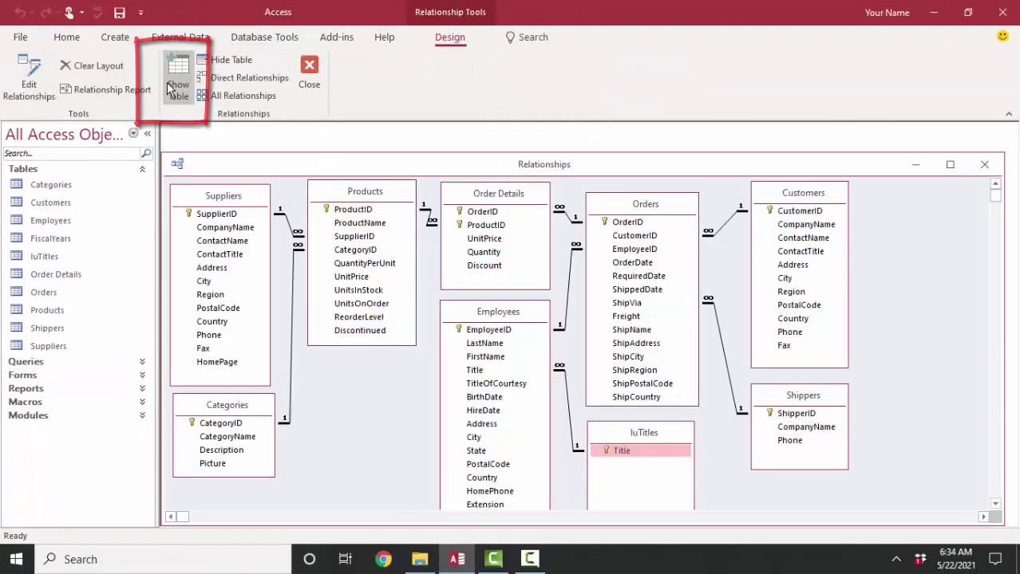
Step: Expand Queries, return to Tables, then list the database's forms in the navigation pane
{"action": "left_click", "coordinate": [136, 369]}
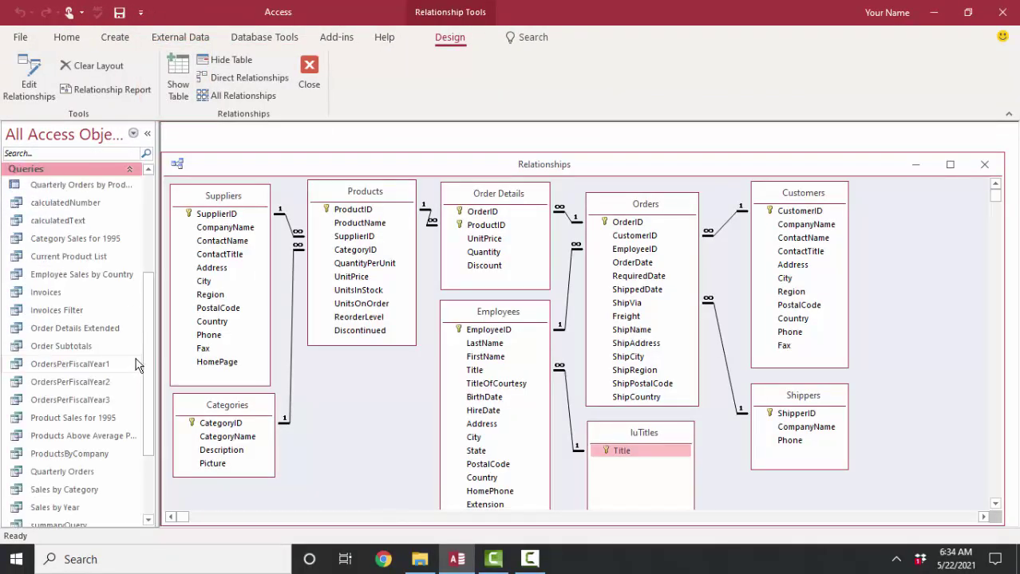
{"action": "left_click", "coordinate": [127, 171]}
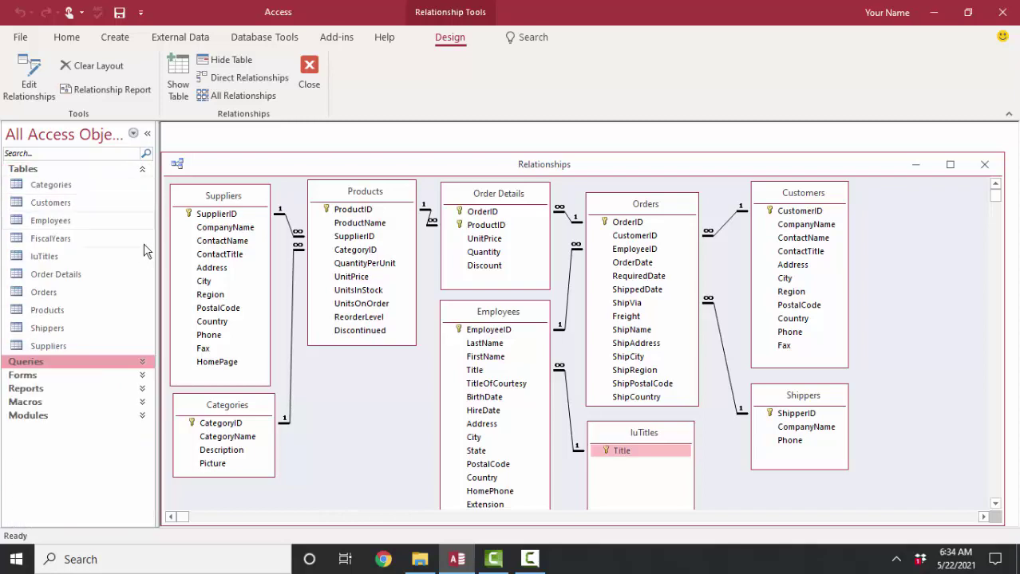
{"action": "left_click", "coordinate": [142, 379]}
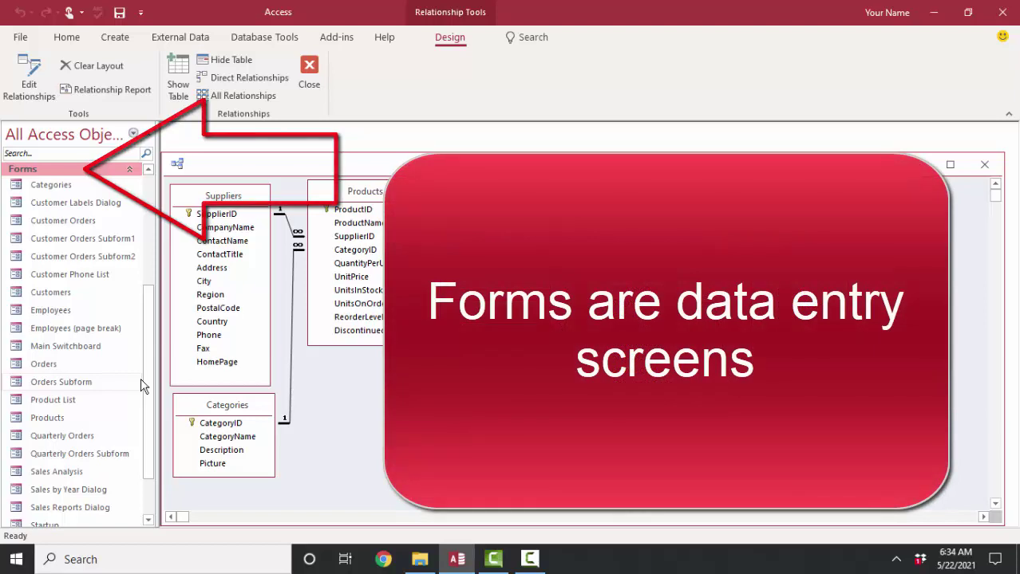
Step: Open the Categories form, then the Orders form, from the Forms list
{"action": "left_click", "coordinate": [985, 170]}
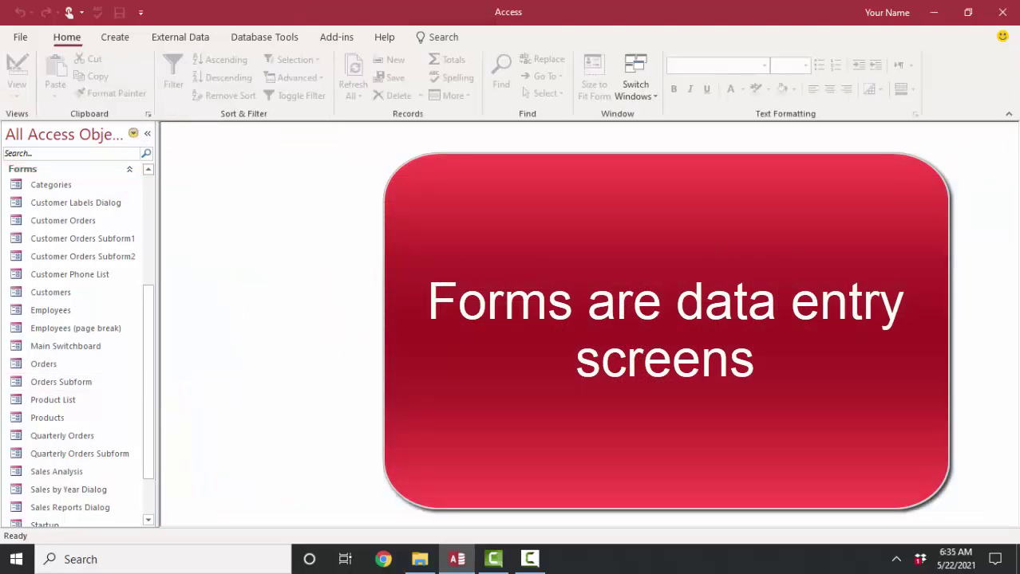
{"action": "double_click", "coordinate": [86, 187]}
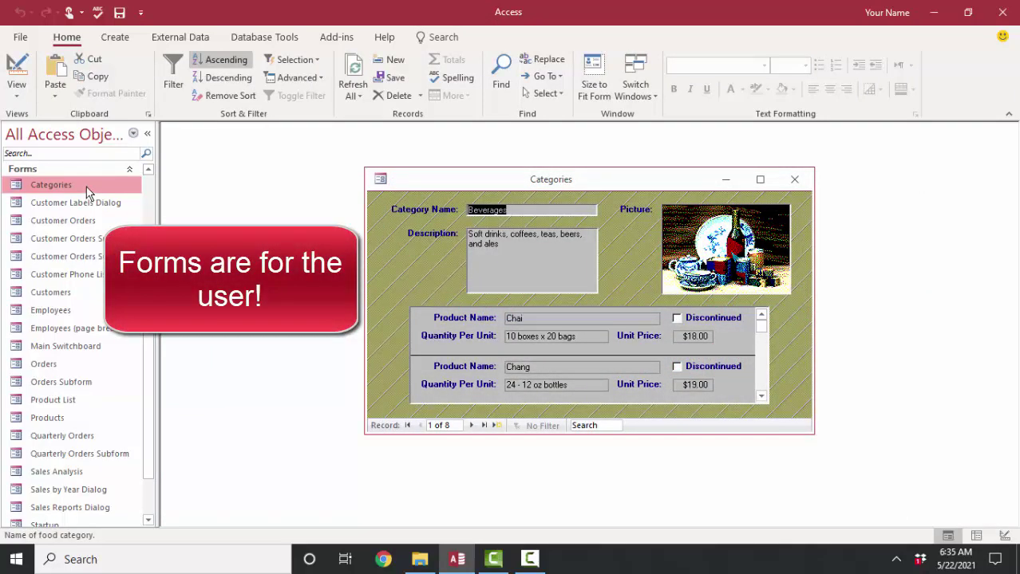
{"action": "double_click", "coordinate": [92, 220]}
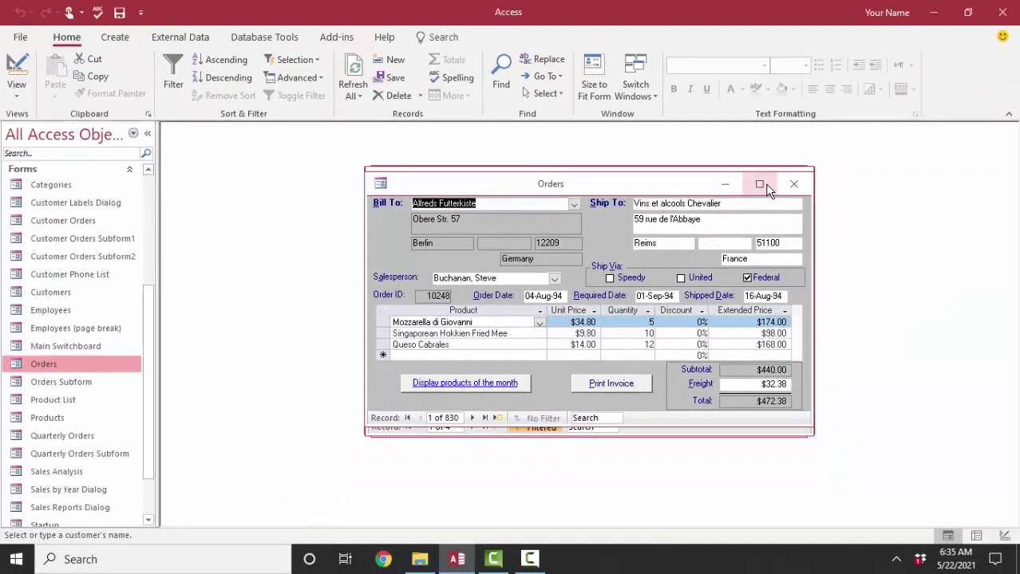
Step: Maximize the Orders form and step forward to order record 4
{"action": "left_click", "coordinate": [759, 183]}
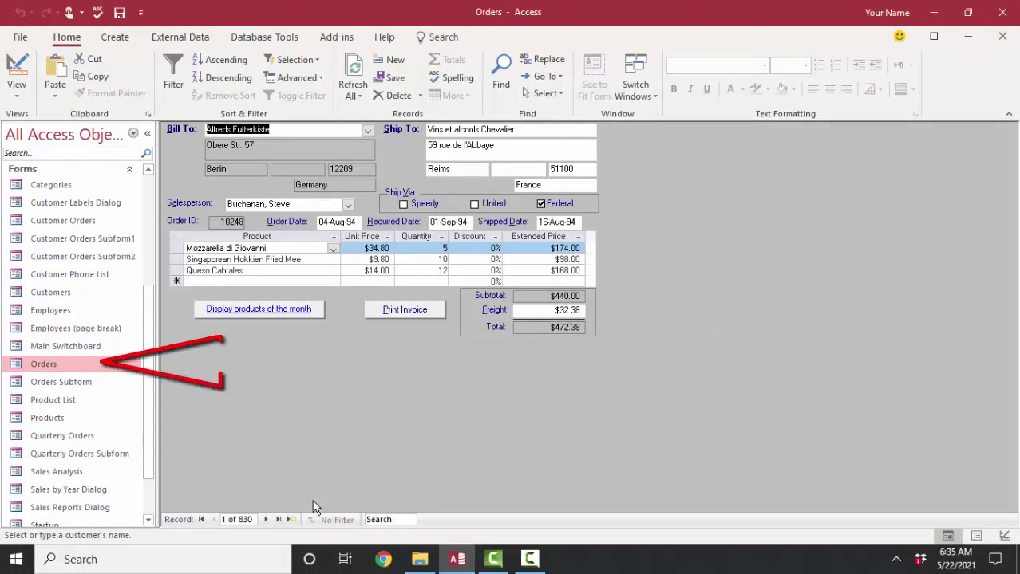
{"action": "left_click", "coordinate": [239, 520]}
{"action": "left_click", "coordinate": [266, 520]}
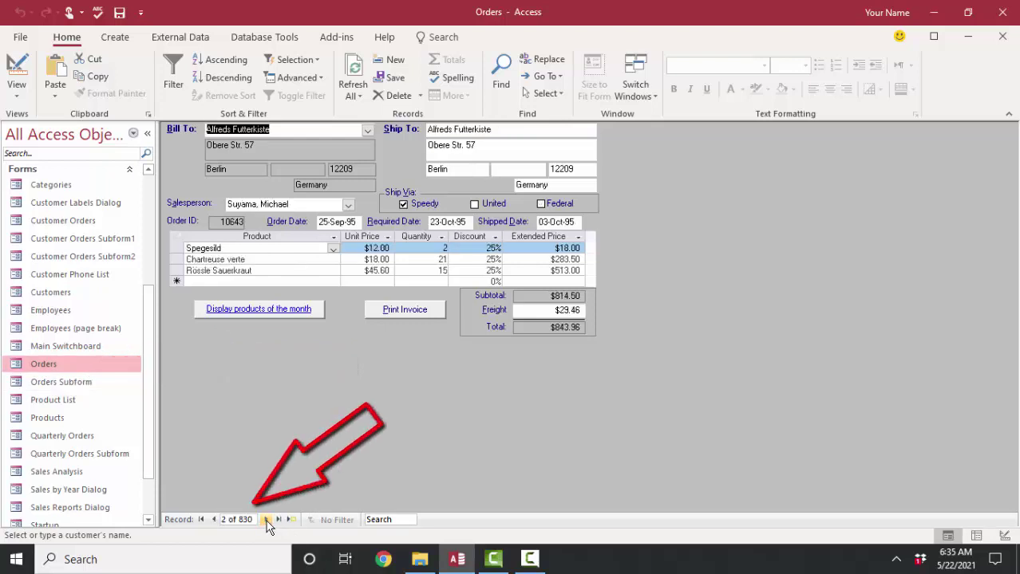
{"action": "left_click", "coordinate": [265, 520]}
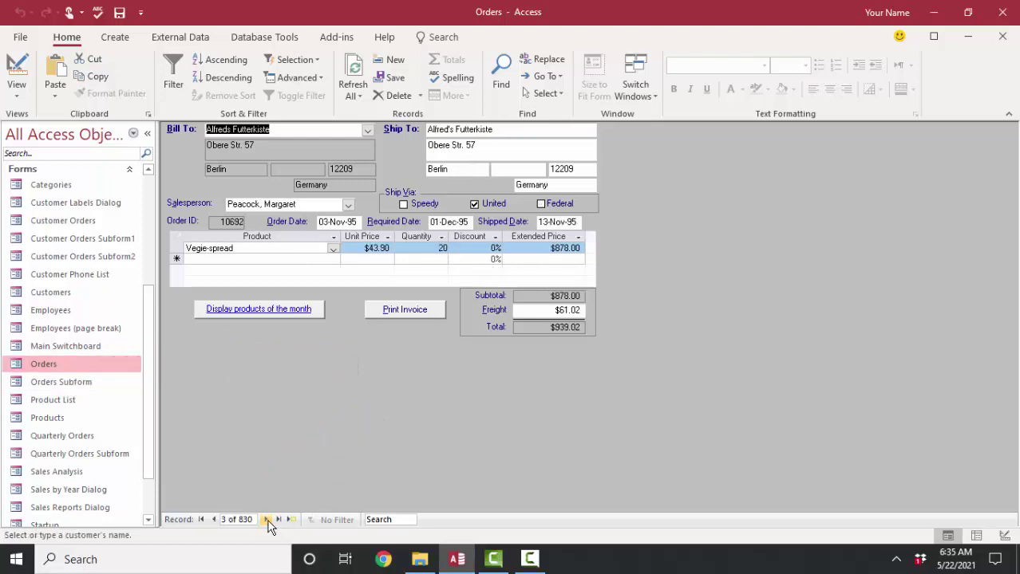
{"action": "left_click", "coordinate": [266, 519]}
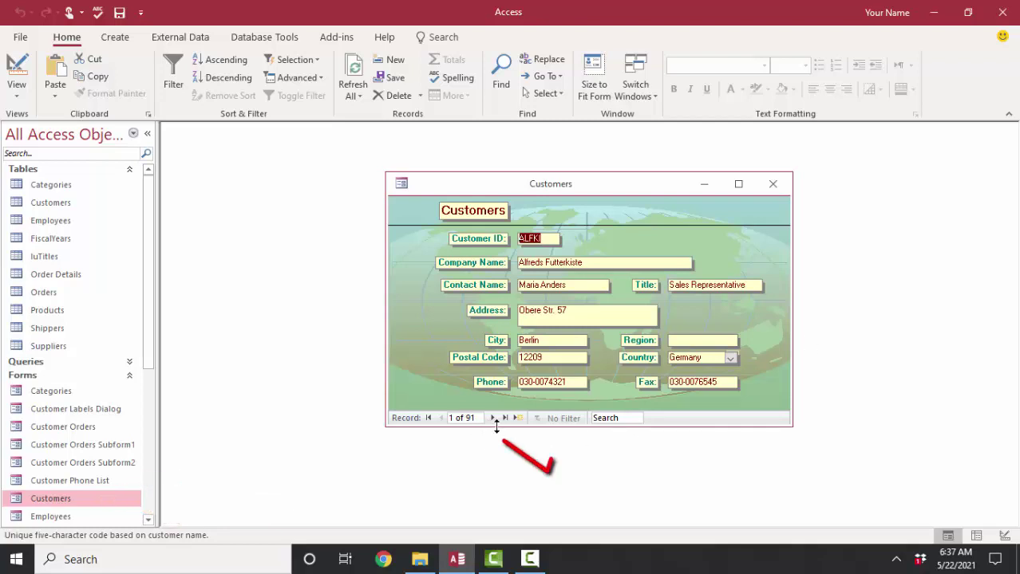
Step: Advance the Customers form to record 6 of 91, Blauer See Delikatessen
{"action": "left_click", "coordinate": [493, 421]}
{"action": "left_click", "coordinate": [493, 420]}
{"action": "left_click", "coordinate": [493, 421]}
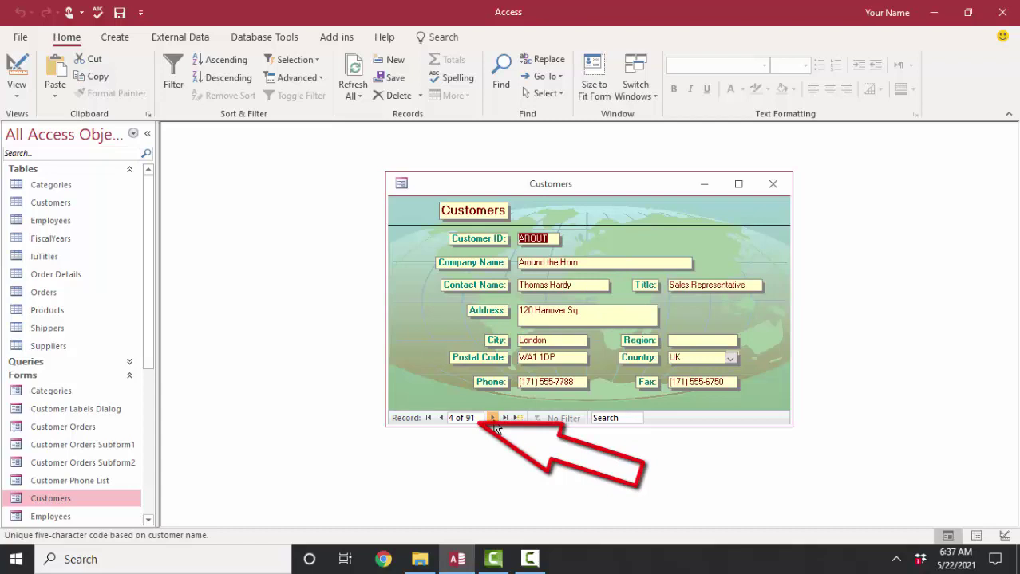
{"action": "left_click", "coordinate": [493, 420]}
{"action": "left_click", "coordinate": [494, 420]}
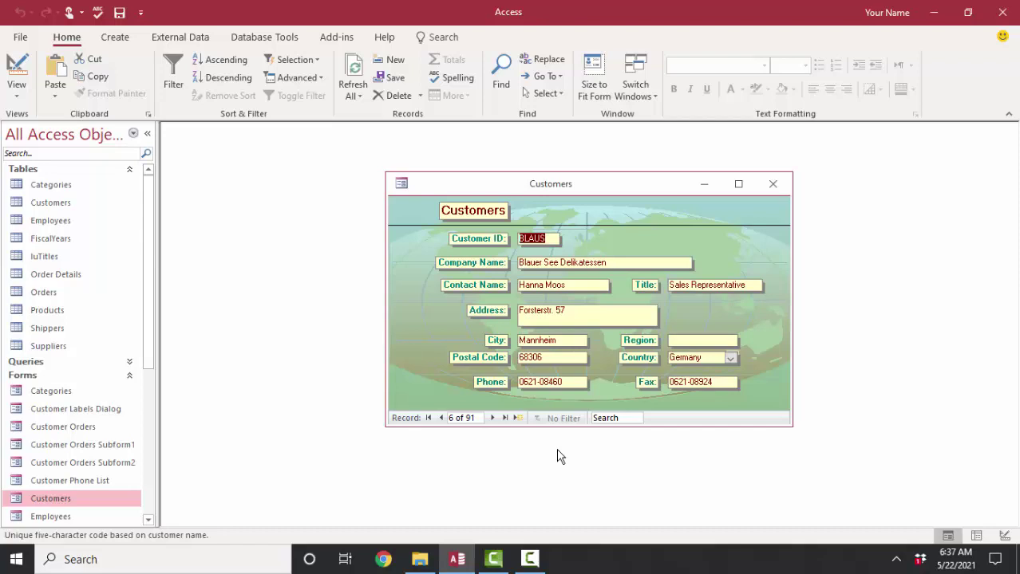
Step: Open the Customers table datasheet, tab across to Phone, then close it
{"action": "double_click", "coordinate": [48, 203]}
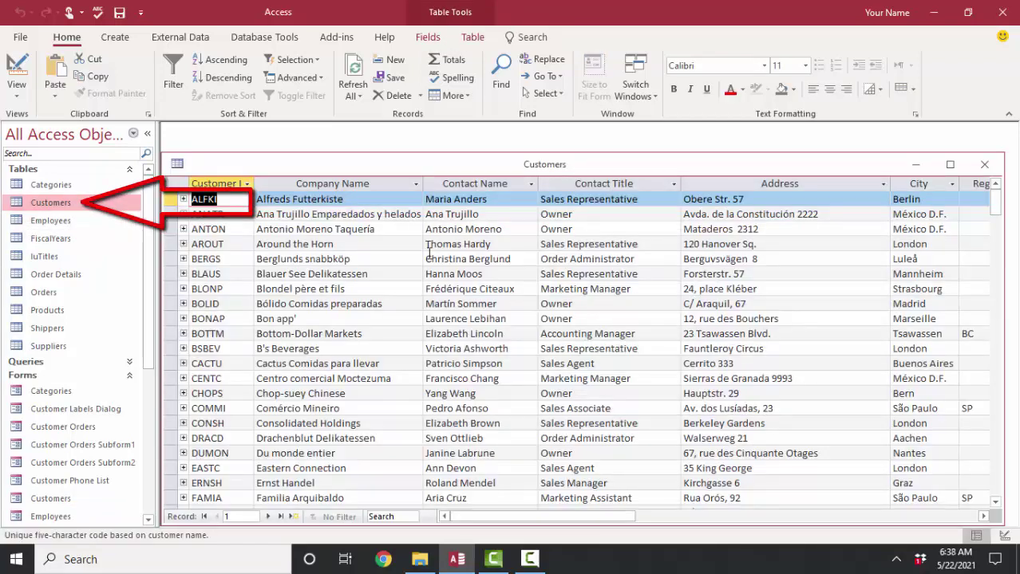
{"action": "key", "text": "Tab"}
{"action": "key", "text": "Tab"}
{"action": "key", "text": "Tab"}
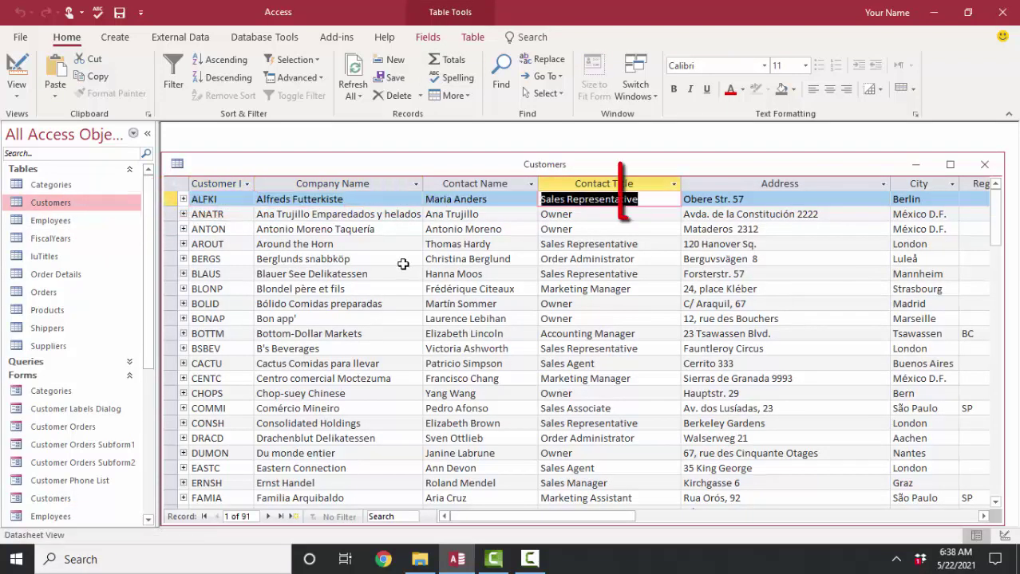
{"action": "key", "text": "Tab"}
{"action": "key", "text": "Tab"}
{"action": "key", "text": "Tab"}
{"action": "key", "text": "Tab"}
{"action": "key", "text": "Tab"}
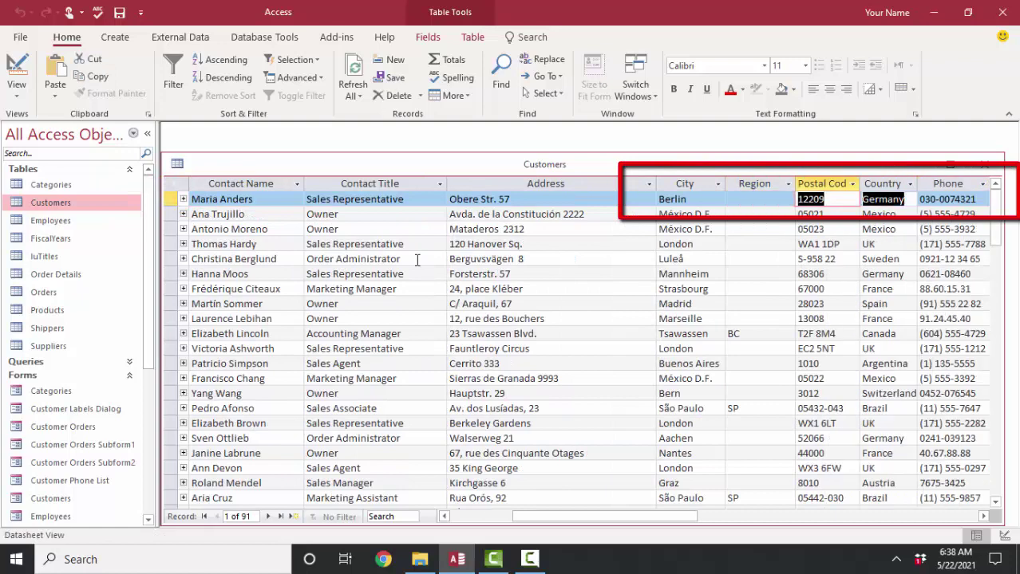
{"action": "key", "text": "Tab"}
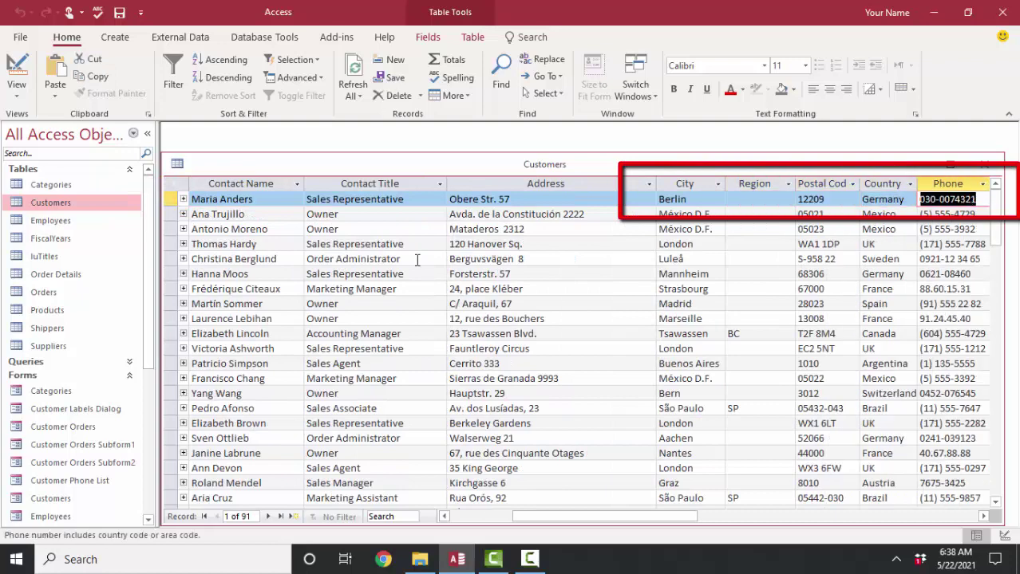
{"action": "left_click", "coordinate": [984, 165]}
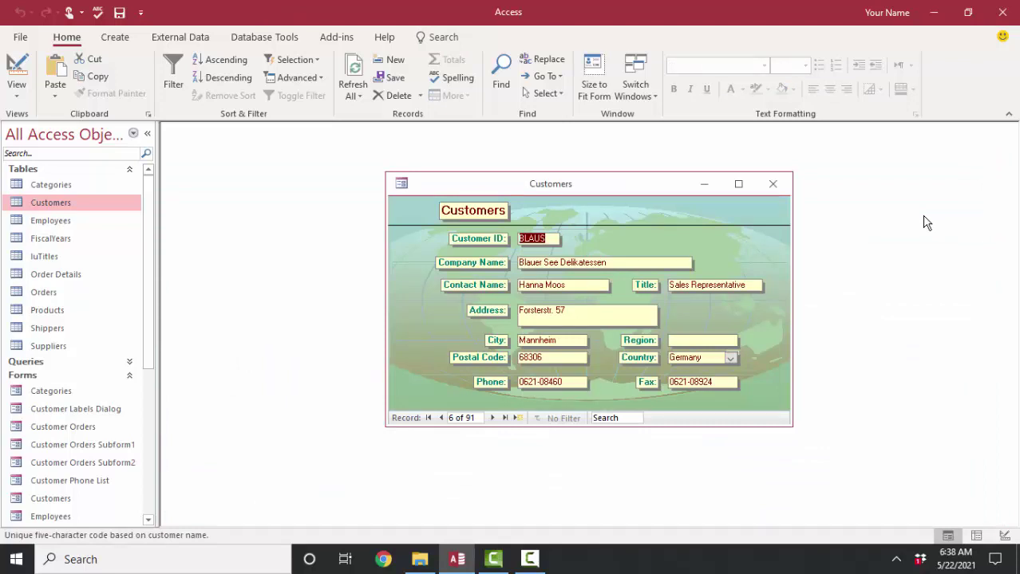
{"action": "key", "text": "Tab"}
{"action": "key", "text": "Tab"}
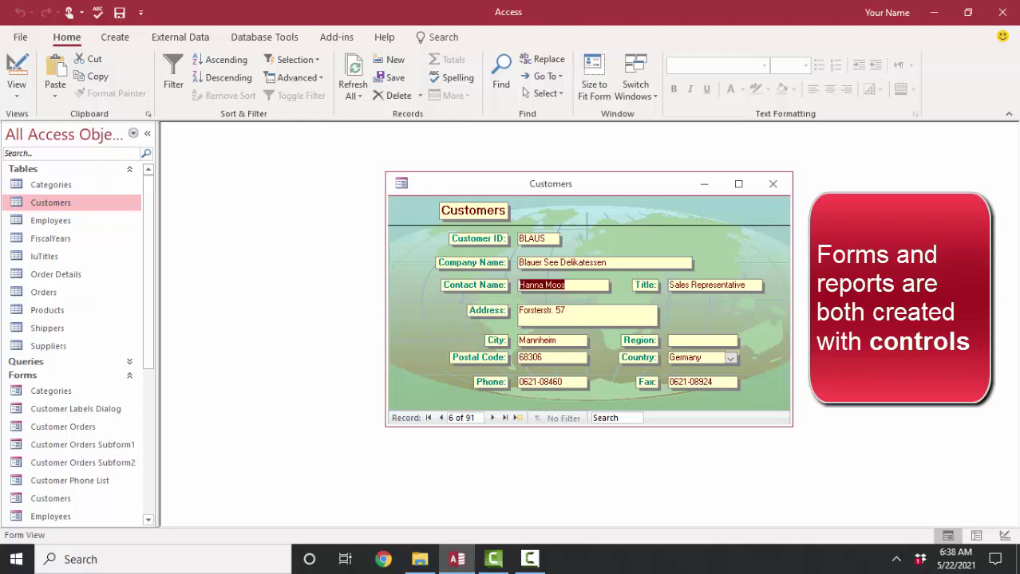
{"action": "left_click", "coordinate": [706, 285]}
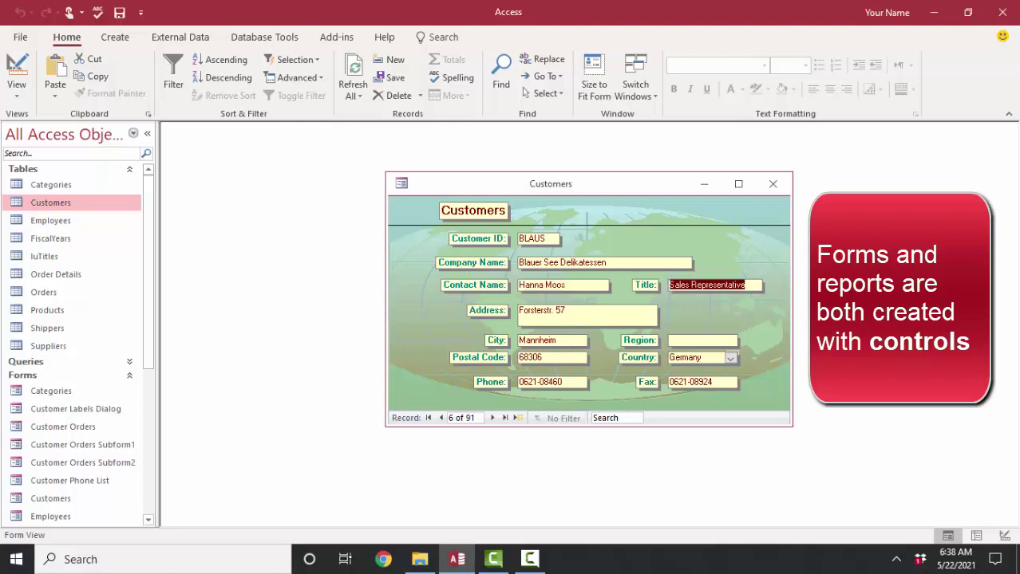
{"action": "key", "text": "Tab"}
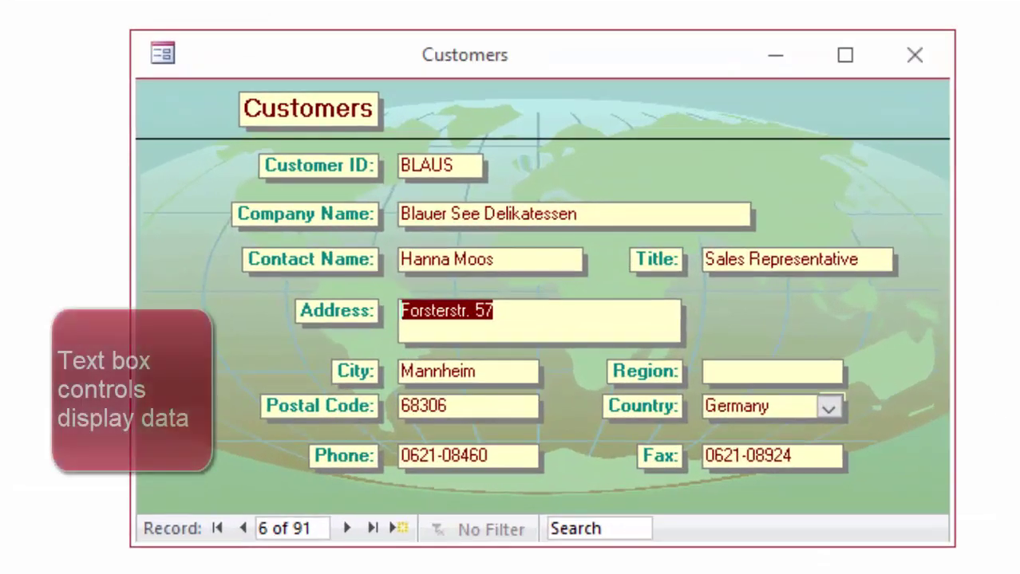
Step: Tab from City through Country to Phone, then select the Customer ID value BLAUS
{"action": "key", "text": "Tab"}
{"action": "key", "text": "Tab"}
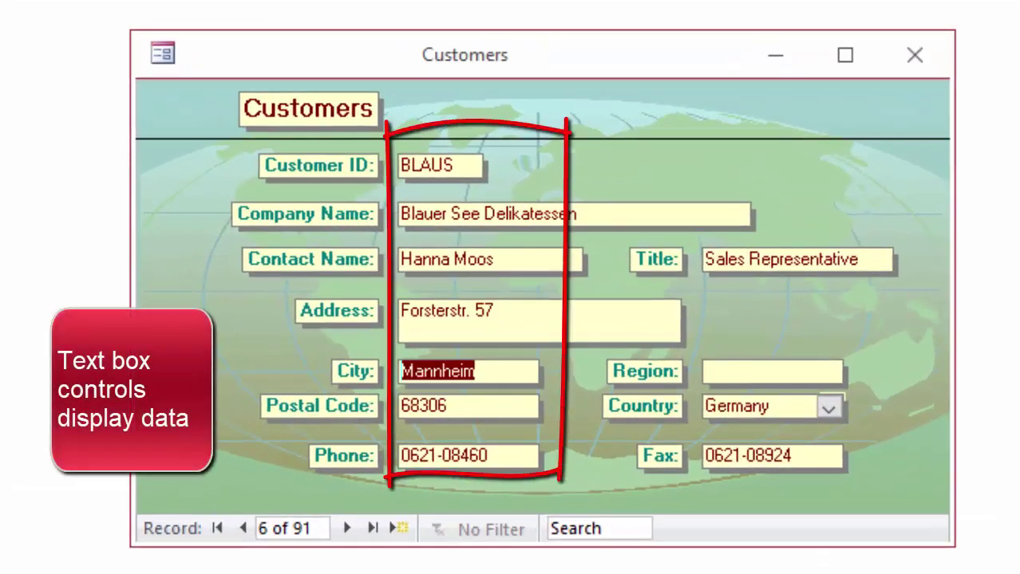
{"action": "key", "text": "Tab"}
{"action": "key", "text": "Tab"}
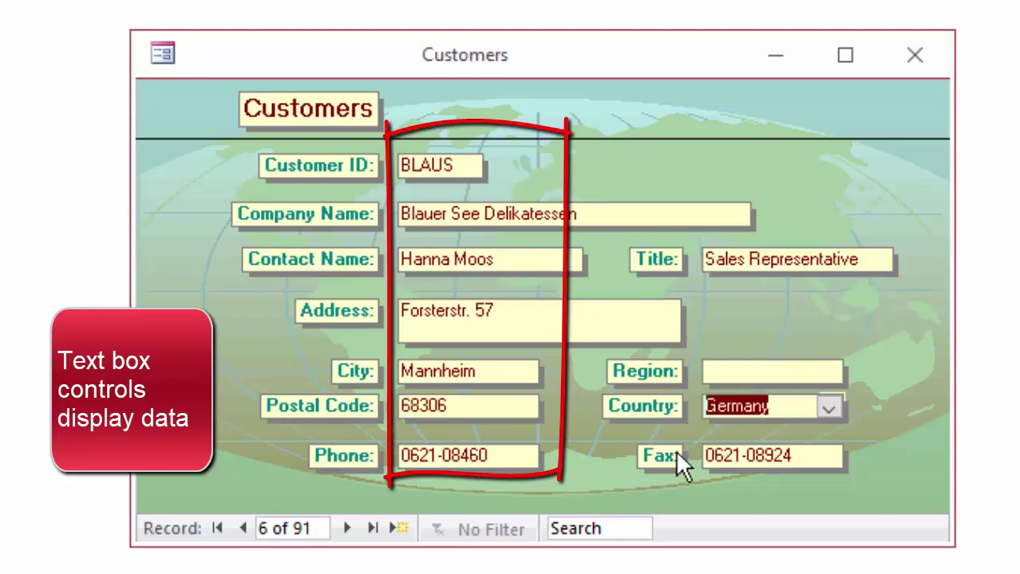
{"action": "key", "text": "Tab"}
{"action": "key", "text": "Tab"}
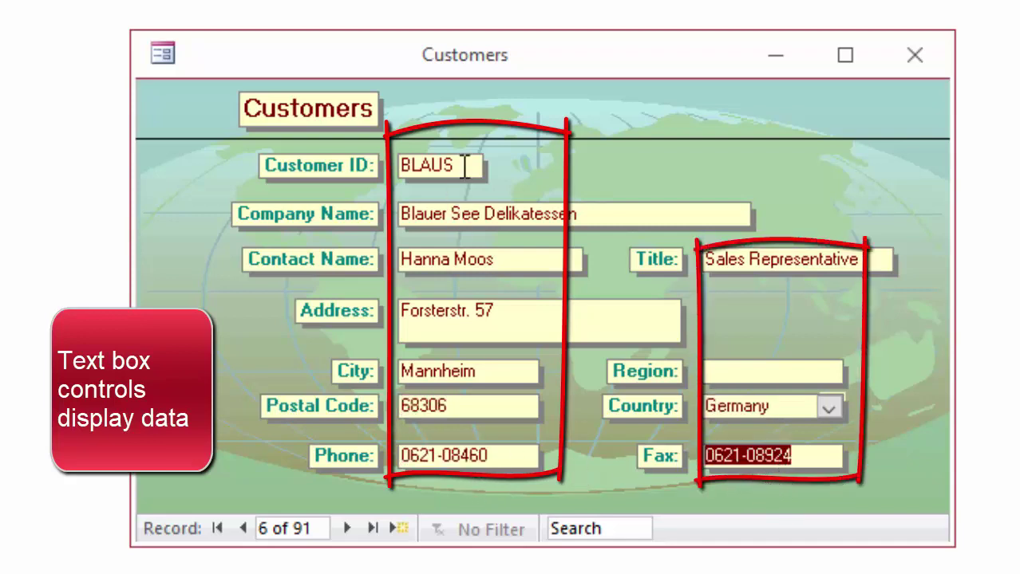
{"action": "left_click", "coordinate": [463, 165]}
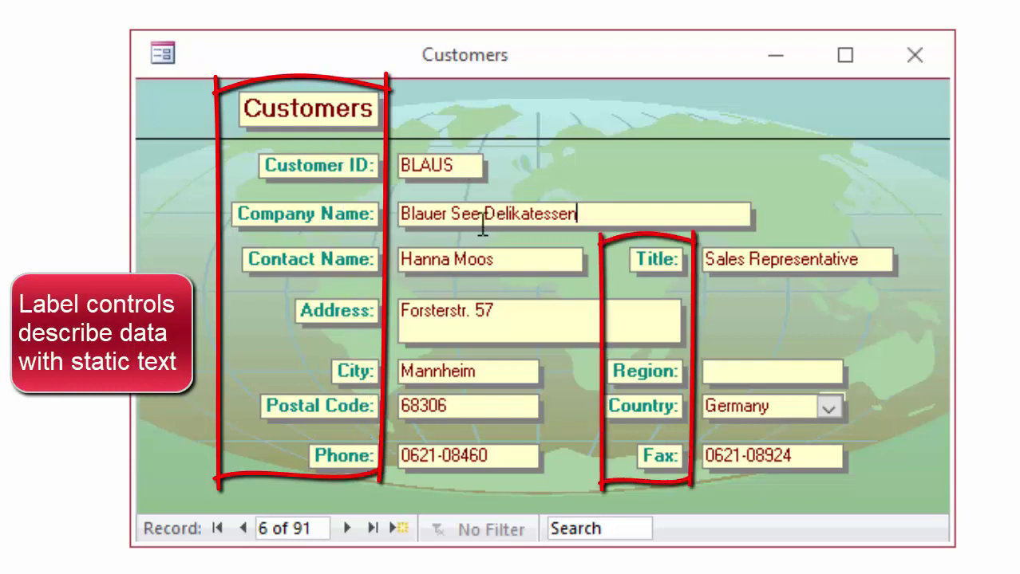
{"action": "left_click", "coordinate": [300, 164]}
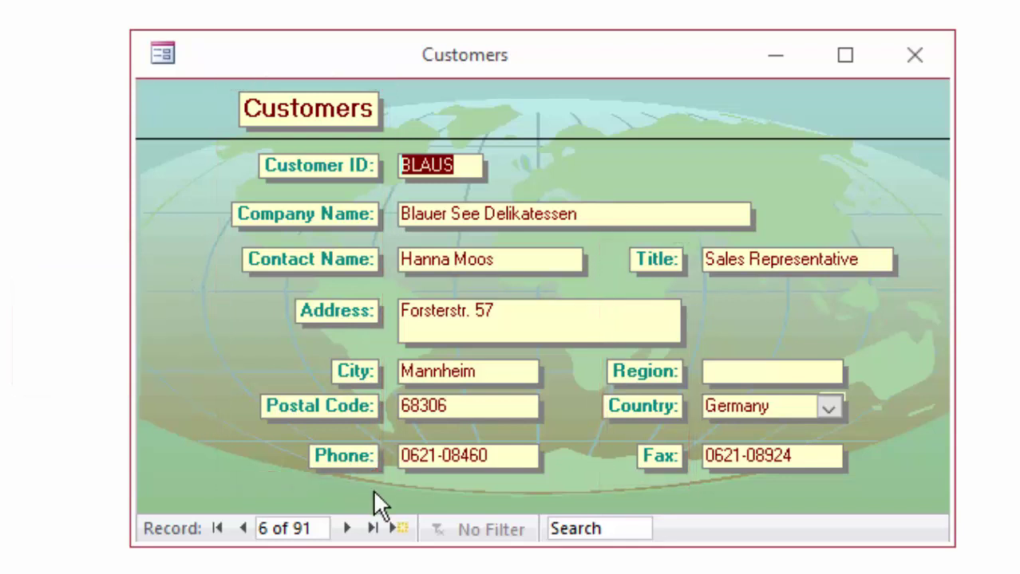
Step: Move on through BLONP to record 8, BOLID, and enter its Title field
{"action": "left_click", "coordinate": [356, 539]}
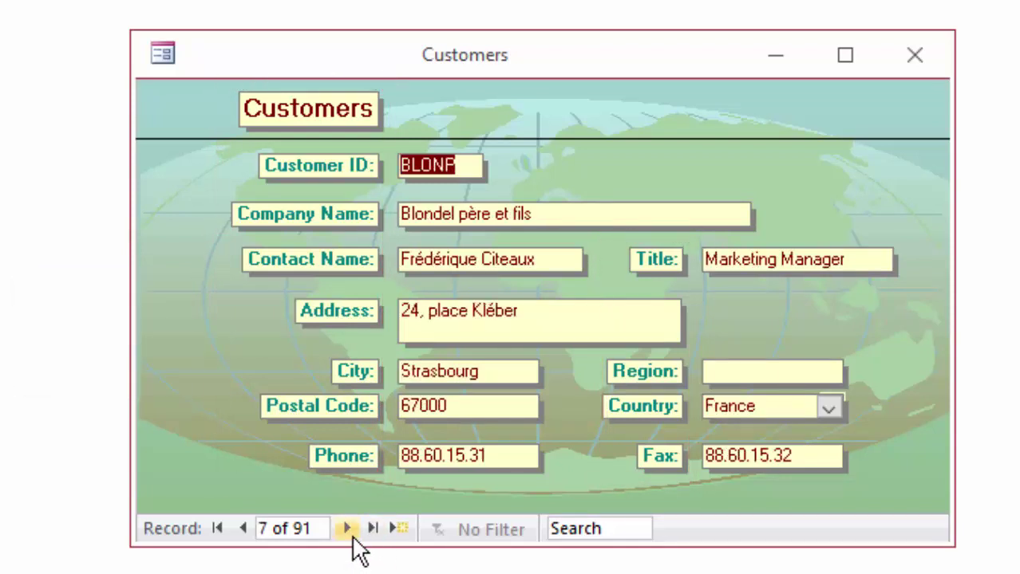
{"action": "left_click", "coordinate": [351, 532]}
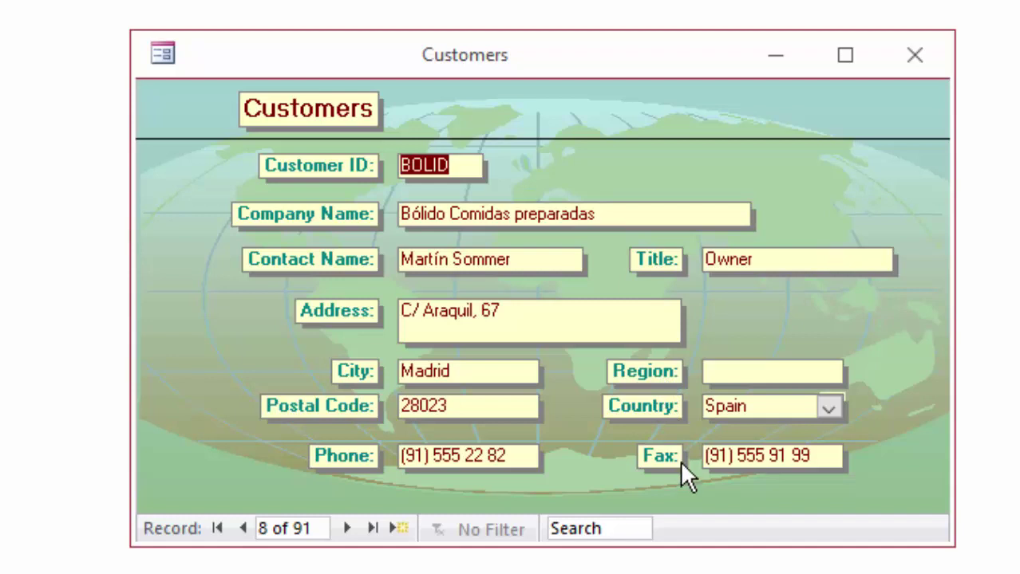
{"action": "left_click", "coordinate": [796, 261]}
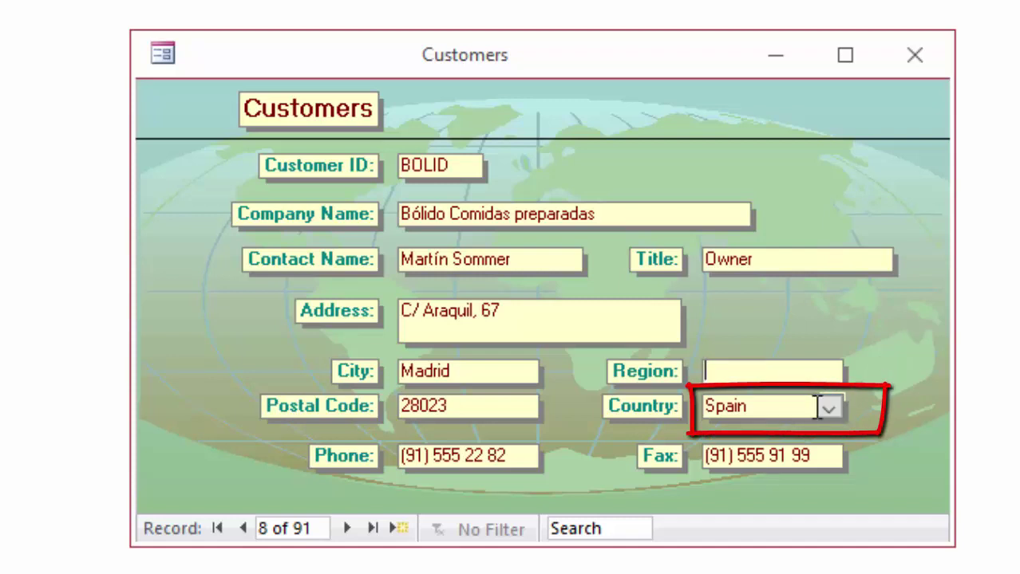
{"action": "left_click", "coordinate": [828, 410]}
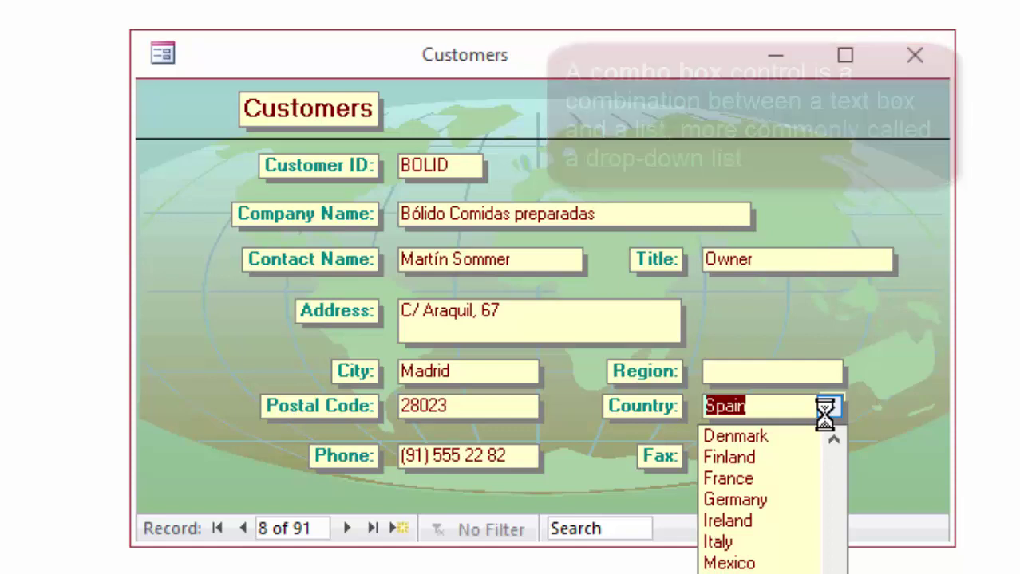
{"action": "type", "text": "Guatamala"}
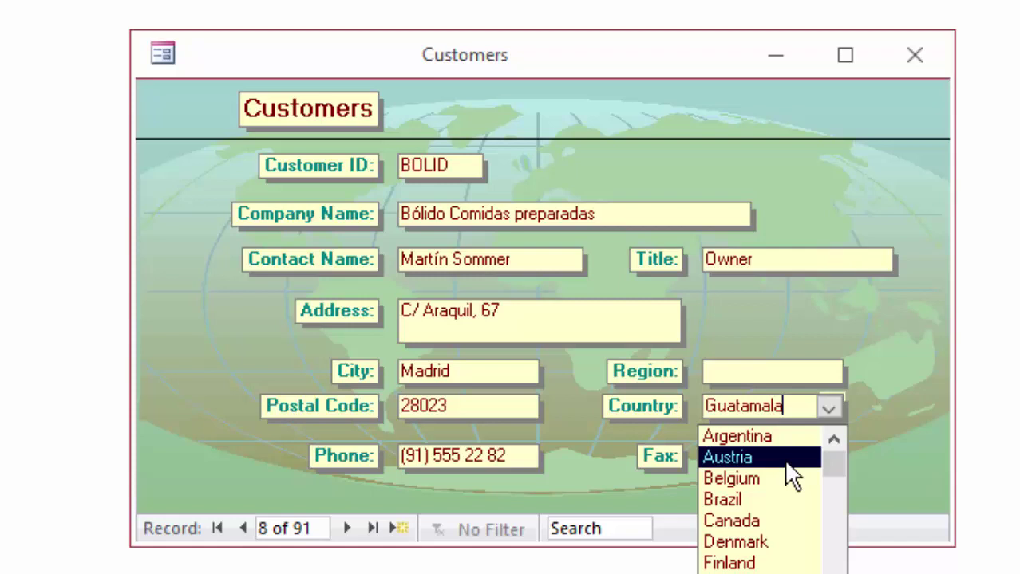
{"action": "key", "text": "Escape"}
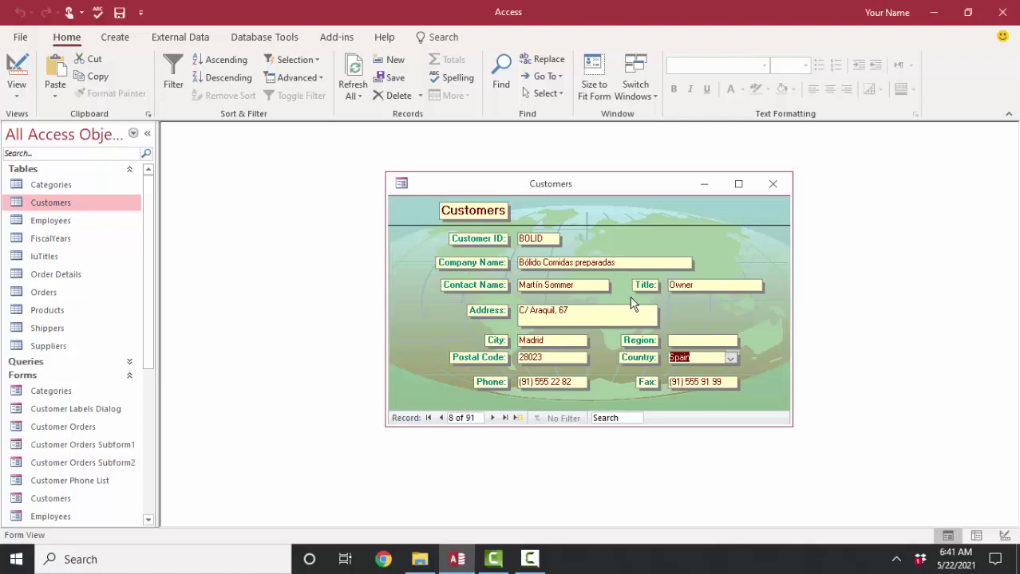
Step: Return to Customer ID, tab down to City, and drop down record 8's Country list
{"action": "key", "text": "Home"}
{"action": "key", "text": "Tab"}
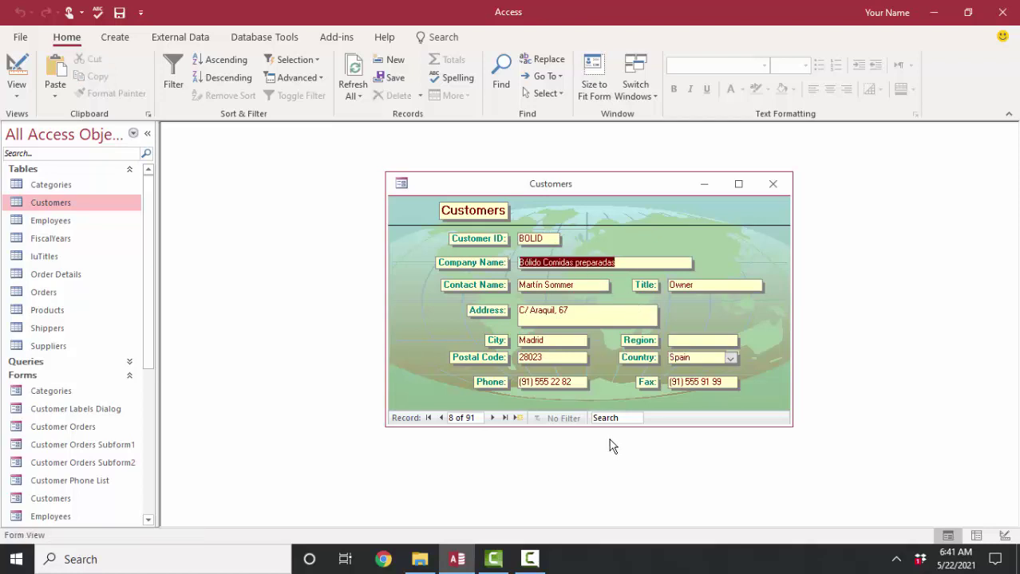
{"action": "key", "text": "Tab"}
{"action": "key", "text": "Tab"}
{"action": "key", "text": "Tab"}
{"action": "key", "text": "Tab"}
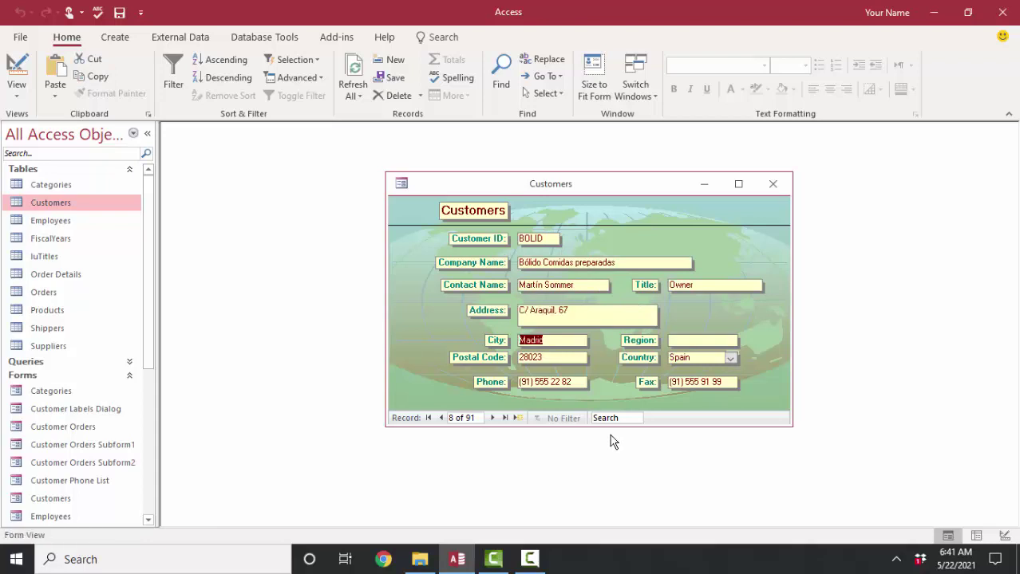
{"action": "left_click", "coordinate": [733, 358]}
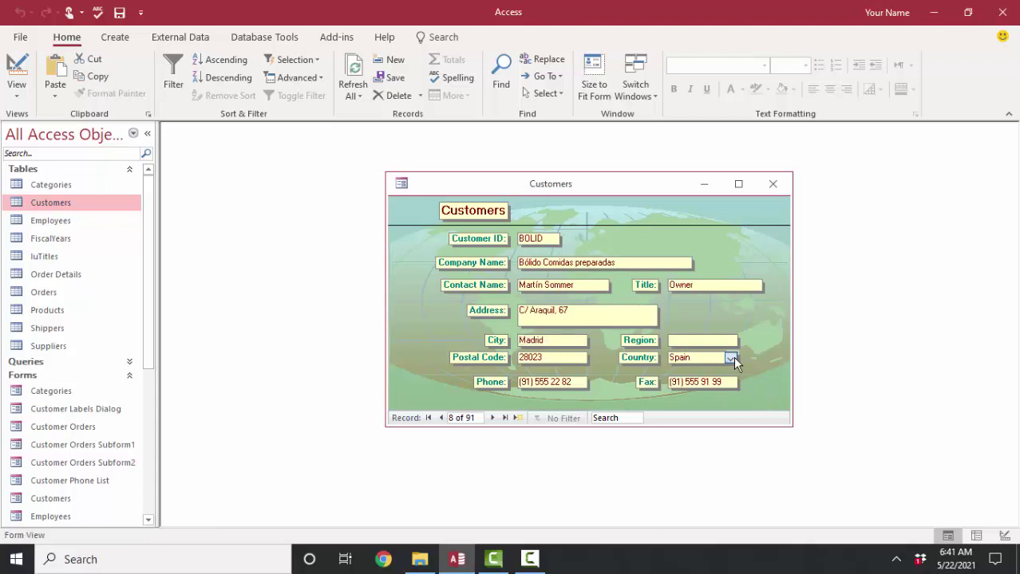